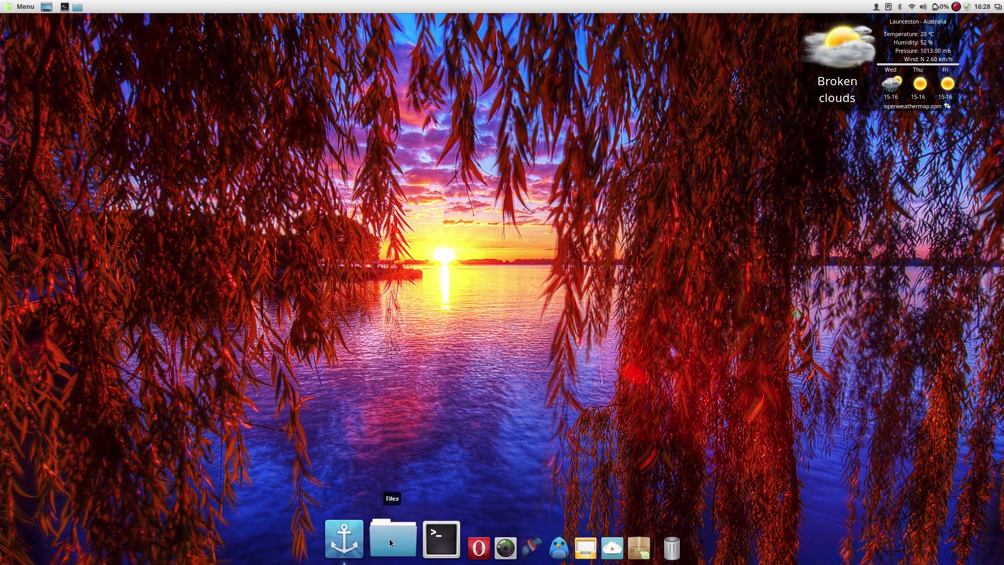
pyautogui.click(5, 6)
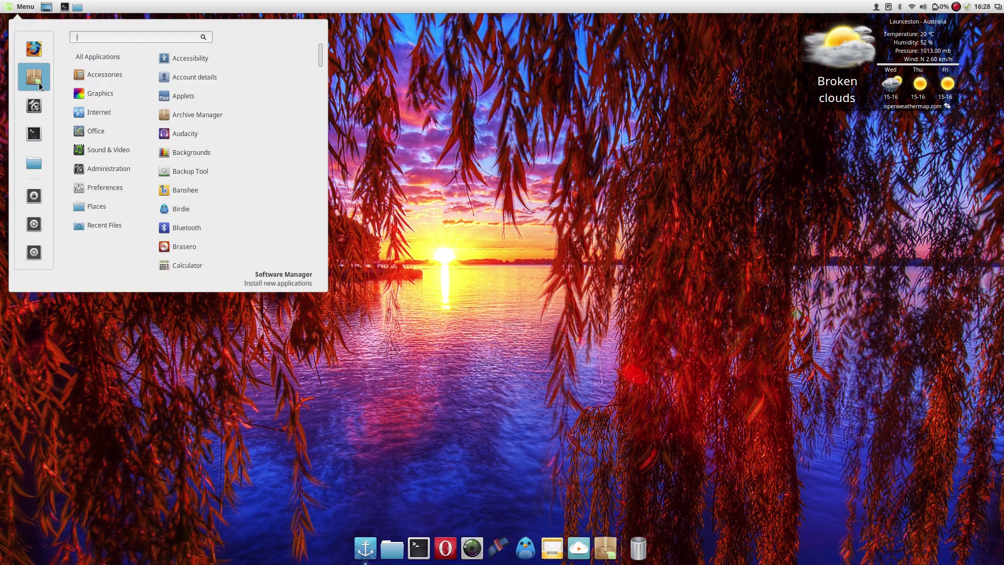
pyautogui.moveTo(82, 80)
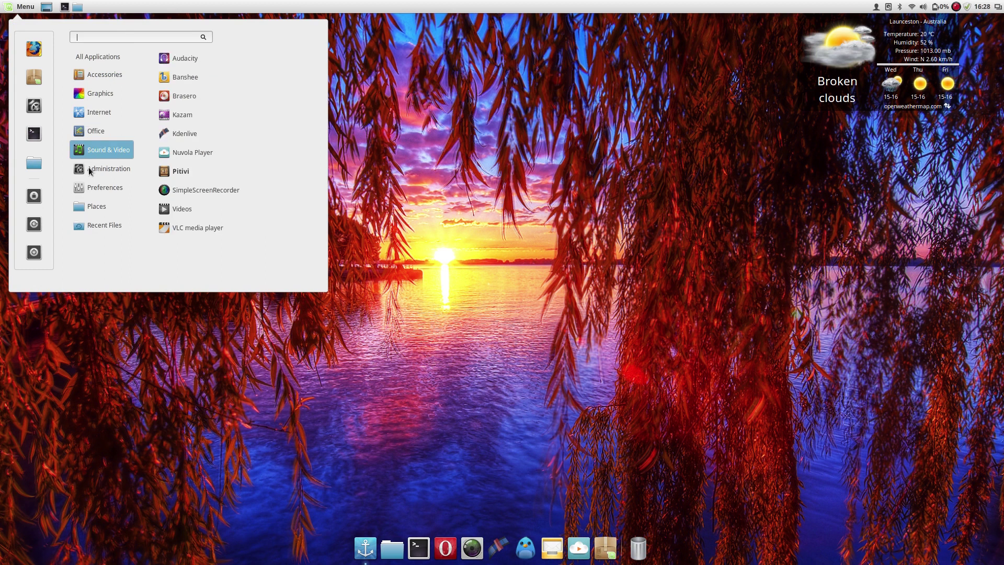
pyautogui.click(7, 6)
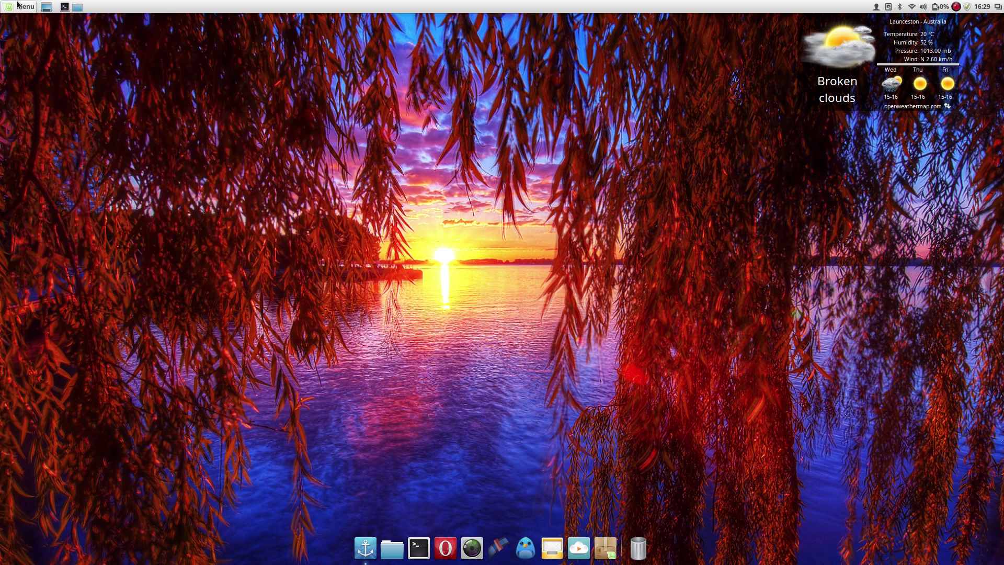
pyautogui.click(16, 7)
pyautogui.click(20, 7)
pyautogui.click(21, 7)
pyautogui.click(23, 8)
pyautogui.click(3, 8)
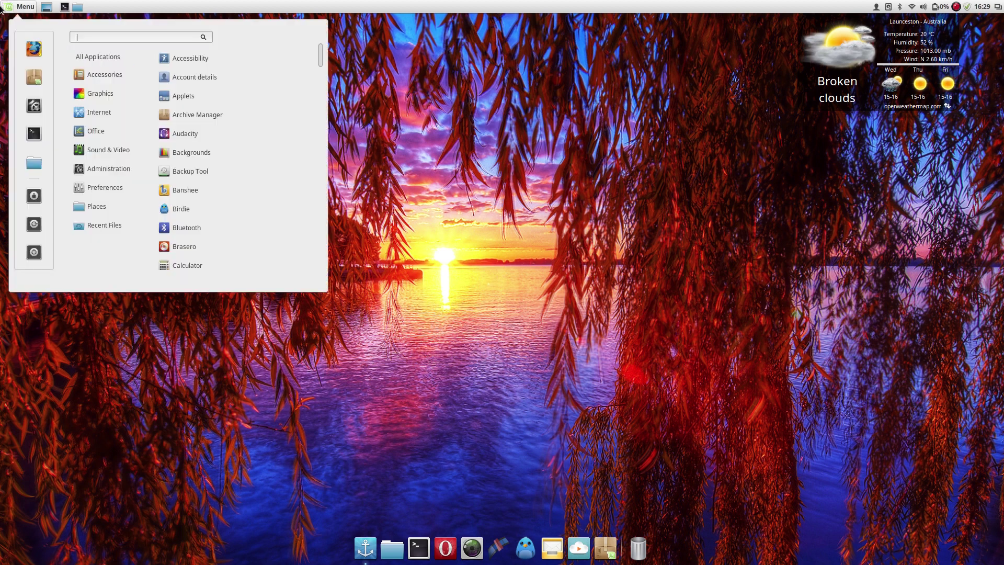
# - Launch NVIDIA X Server Settings via a 'nvid' menu search and make its window taller
pyautogui.write('nvid')
pyautogui.press('Return')
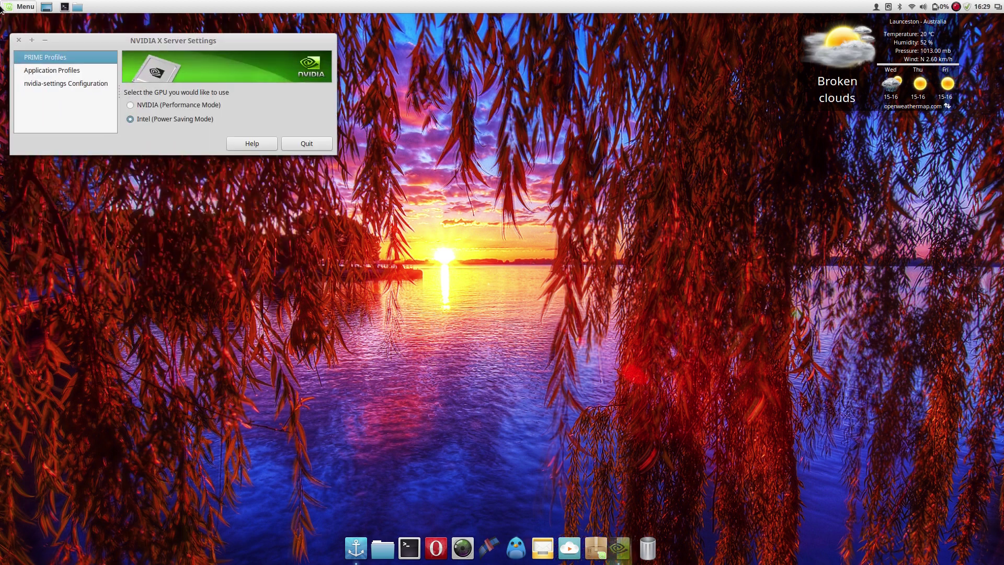
pyautogui.moveTo(144, 154); pyautogui.dragTo(135, 321)
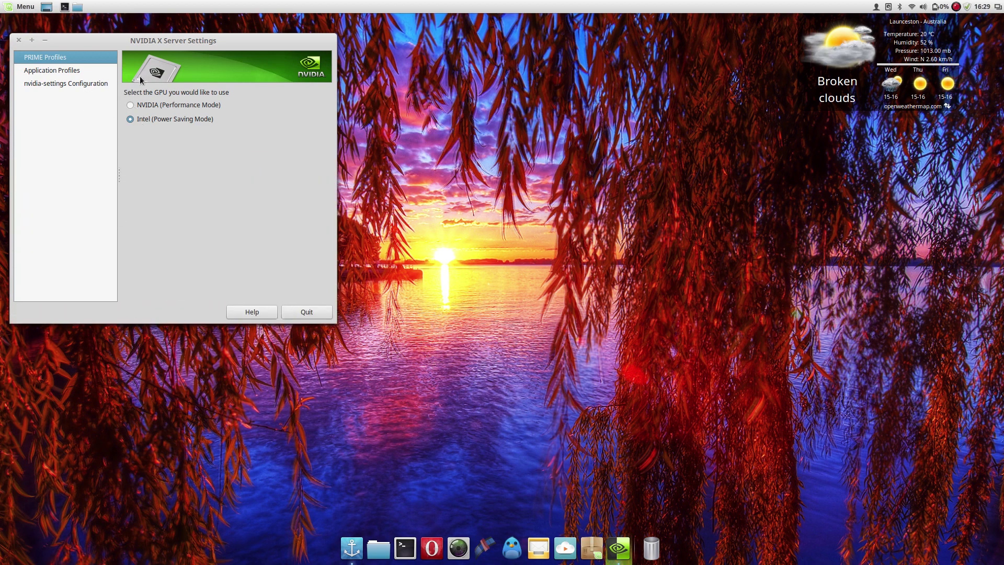
# - Centre the NVIDIA settings window, showing PRIME set to Intel (Power Saving Mode), then close it
pyautogui.moveTo(138, 48); pyautogui.dragTo(263, 99)
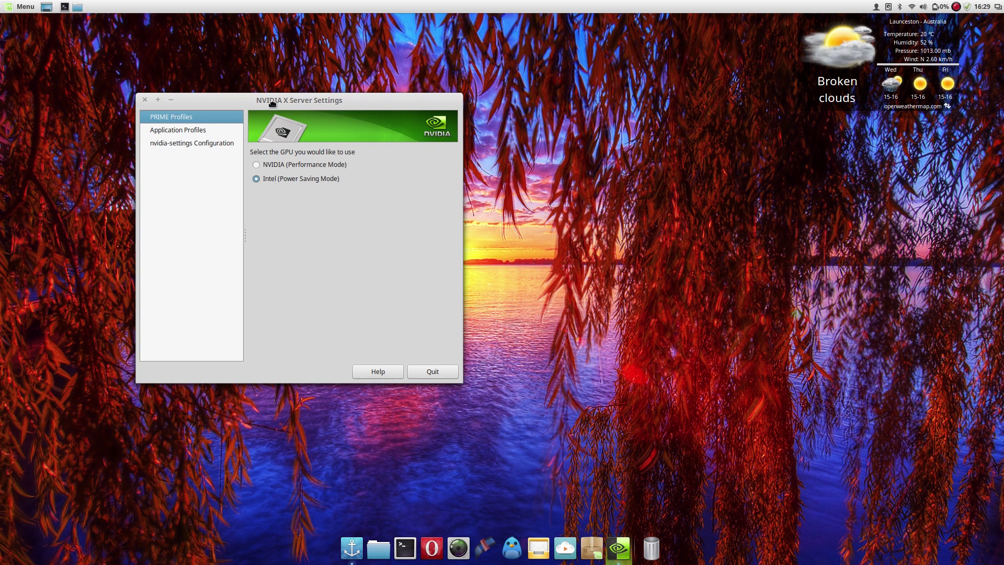
pyautogui.moveTo(271, 104); pyautogui.dragTo(245, 108)
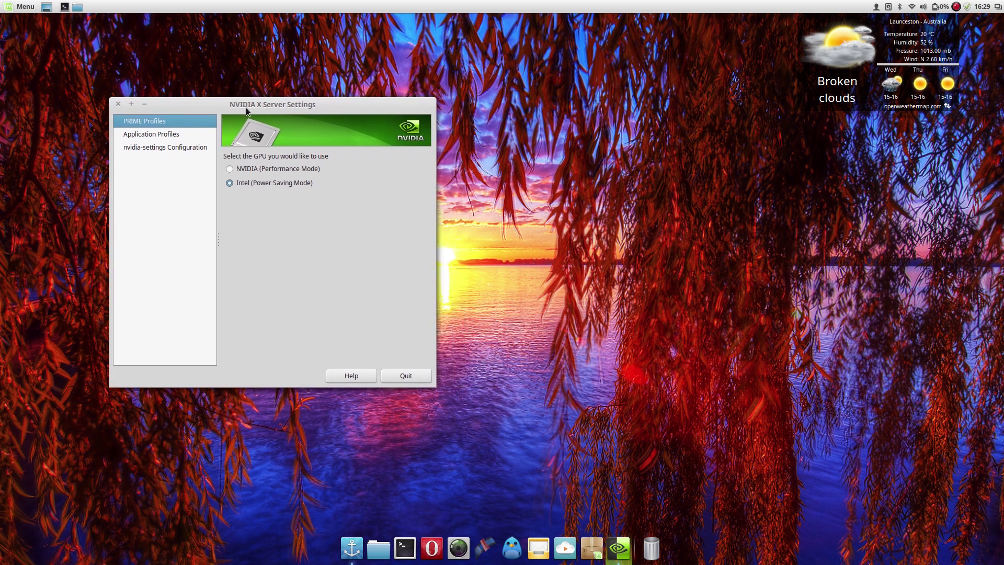
pyautogui.moveTo(250, 106)
pyautogui.mouseDown()
pyautogui.moveTo(234, 104)
pyautogui.moveTo(244, 115)
pyautogui.mouseUp()
pyautogui.click(115, 108)
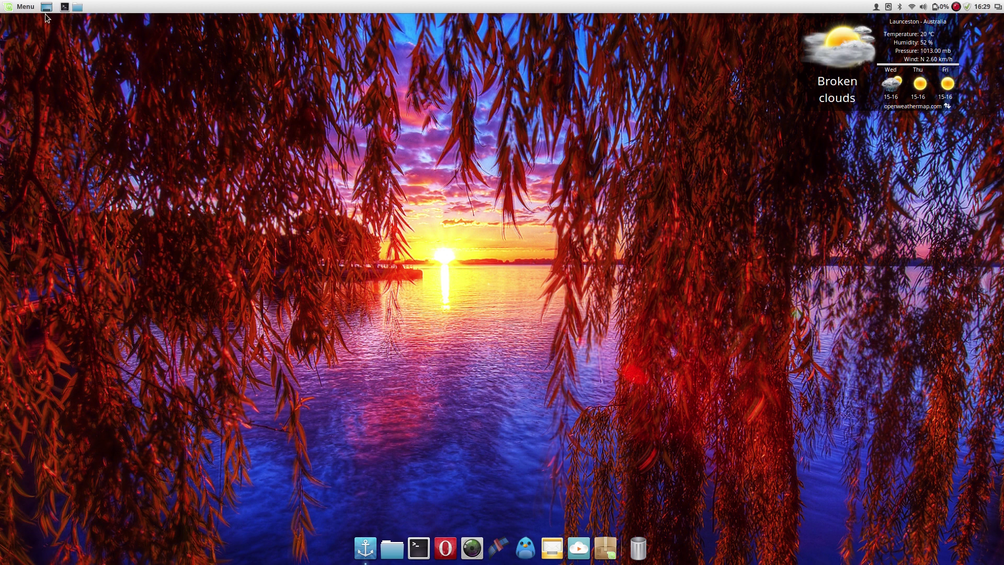
pyautogui.click(31, 8)
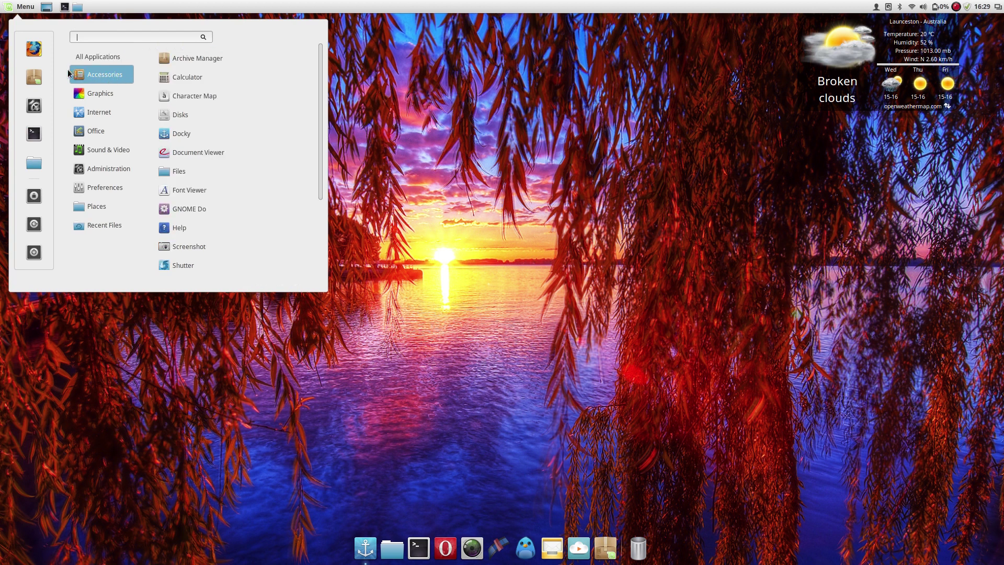
pyautogui.click(35, 106)
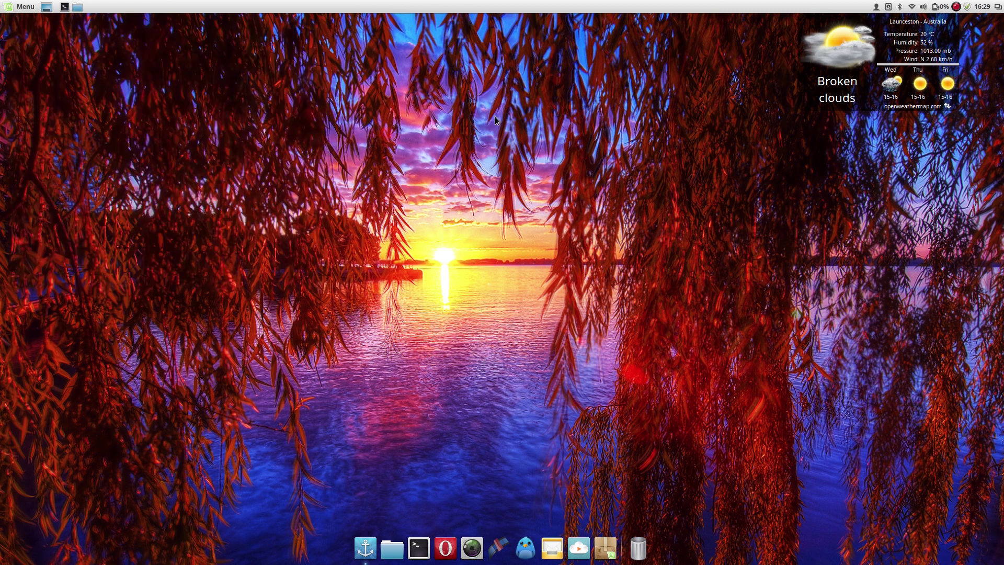
pyautogui.moveTo(468, 147); pyautogui.dragTo(423, 136)
pyautogui.scroll(-3, 426, 183)
pyautogui.scroll(3, 420, 209)
pyautogui.scroll(-4, 419, 211)
pyautogui.scroll(4, 420, 210)
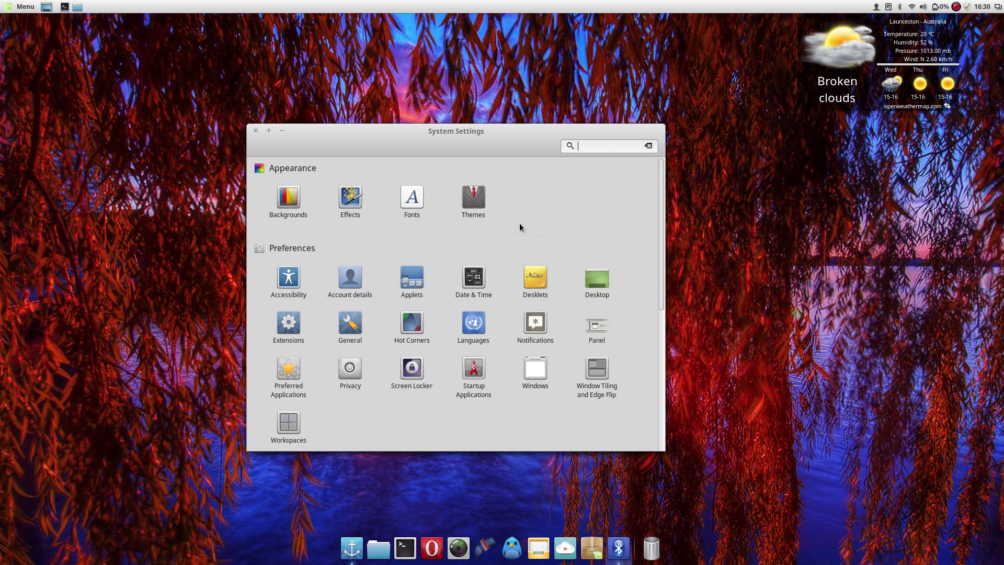
pyautogui.scroll(-4, 417, 203)
pyautogui.scroll(4, 416, 204)
pyautogui.scroll(-4, 534, 206)
pyautogui.scroll(4, 519, 254)
# - Open a Terminal and the Home folder in Nemo, then launch Kdenlive from the Synapse launcher
pyautogui.click(255, 130)
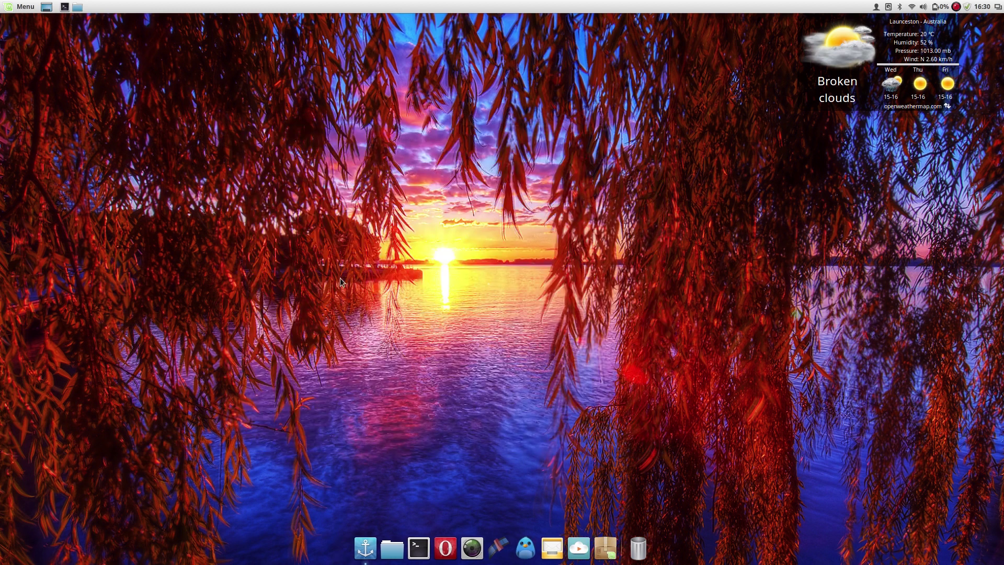
pyautogui.click(425, 544)
pyautogui.click(392, 558)
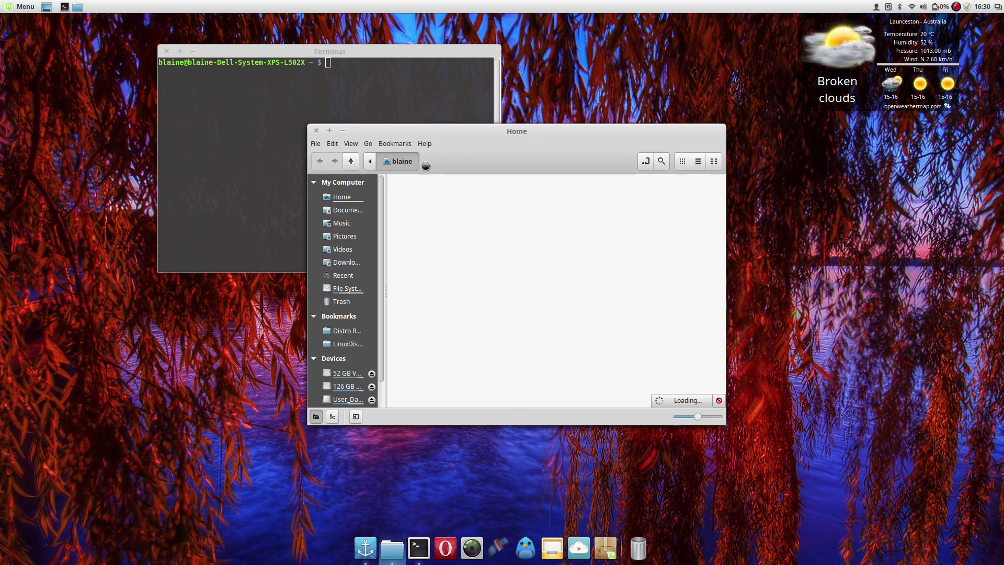
pyautogui.hotkey('ctrl', 'space')
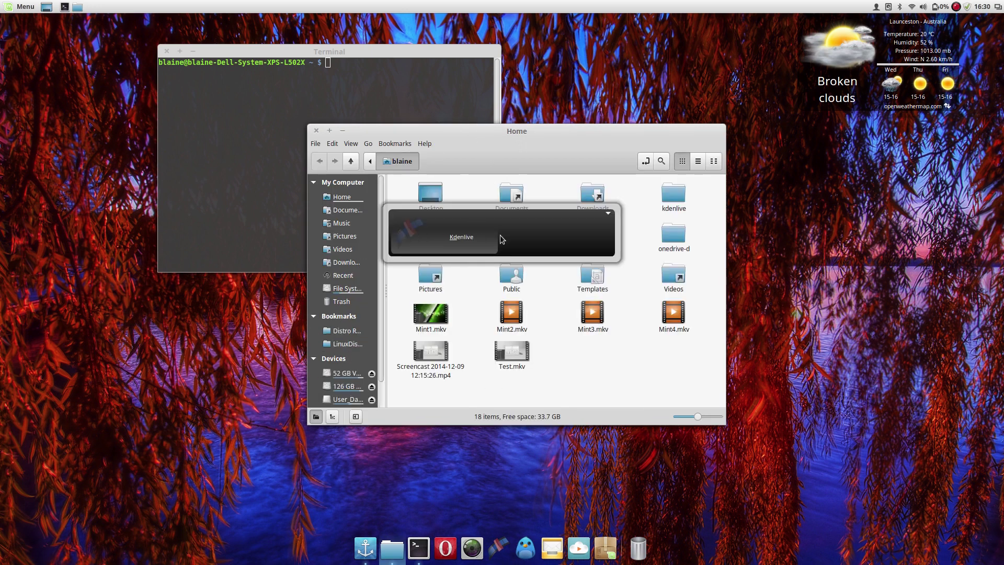
pyautogui.press('Escape')
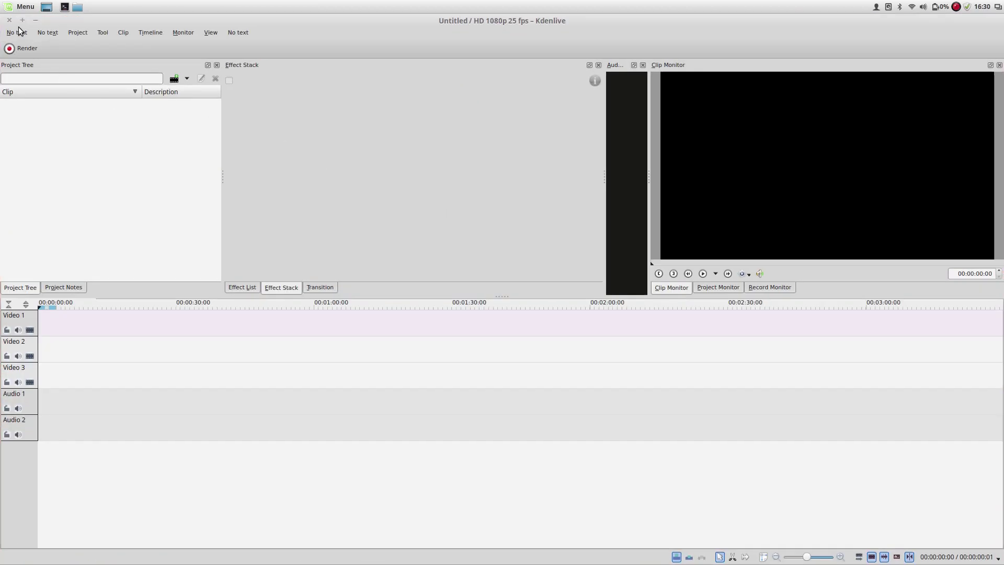
# - Browse Kdenlive's menus and switch between the Project Notes and Project Tree panels
pyautogui.click(18, 28)
pyautogui.click(233, 32)
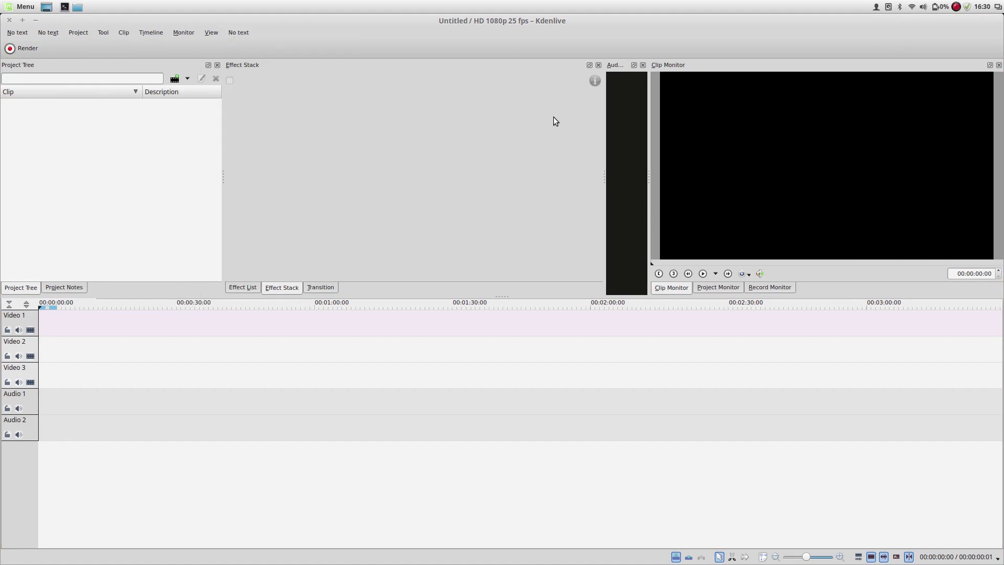
pyautogui.click(55, 291)
pyautogui.click(27, 288)
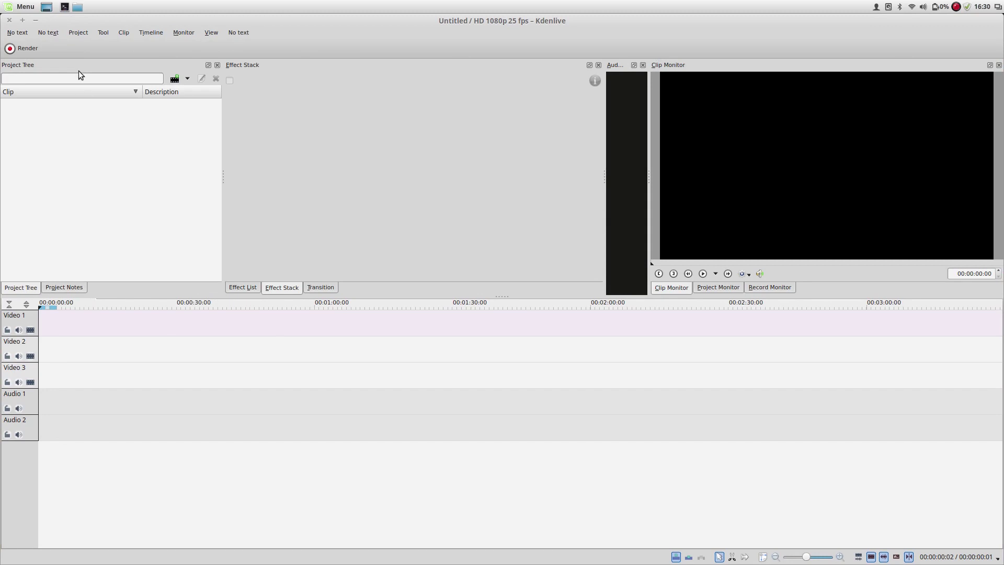
# - Close Kdenlive and move the Home folder window to the right side of the screen
pyautogui.click(9, 20)
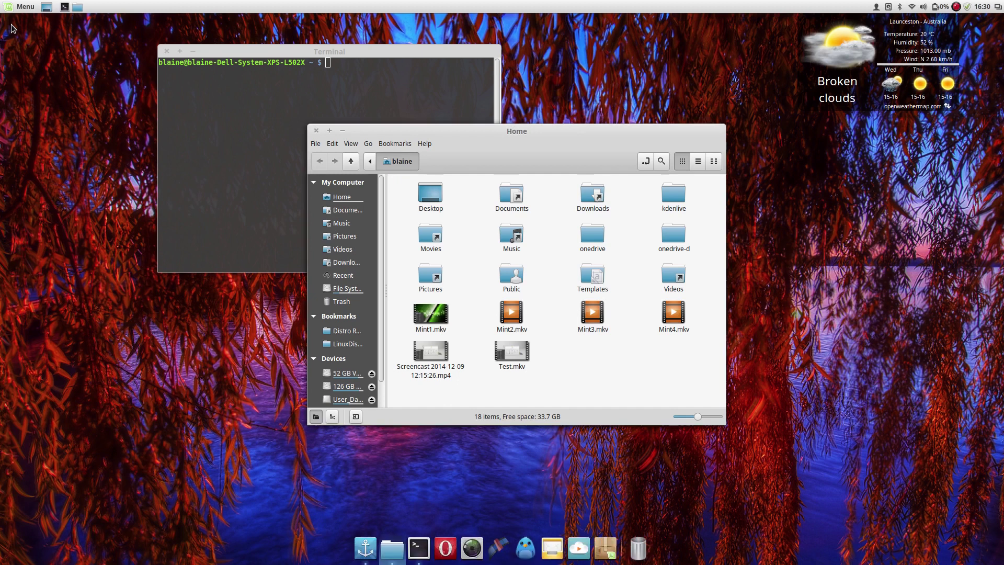
pyautogui.moveTo(437, 135); pyautogui.dragTo(635, 54)
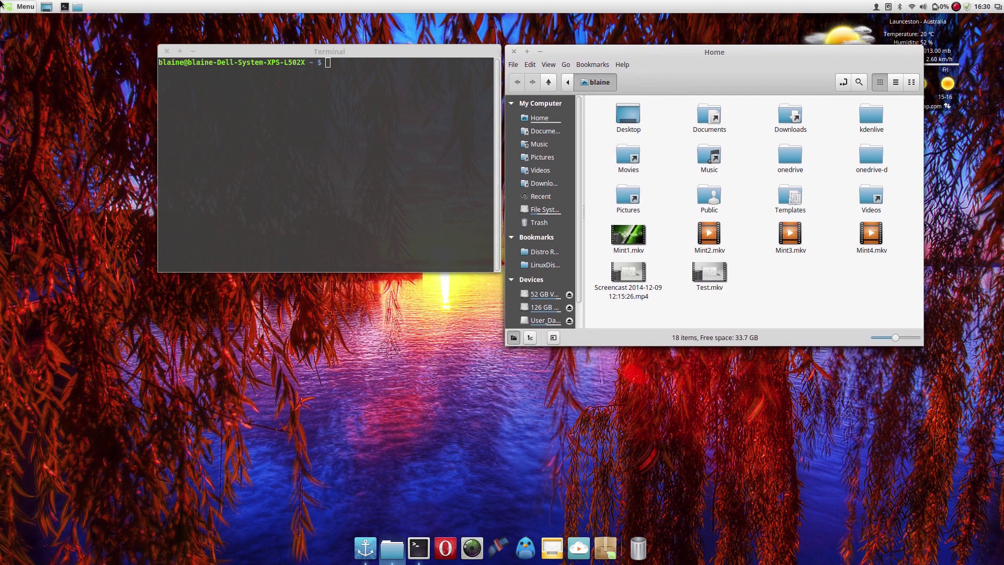
pyautogui.moveTo(648, 74); pyautogui.dragTo(282, 246)
pyautogui.moveTo(414, 234); pyautogui.dragTo(759, 152)
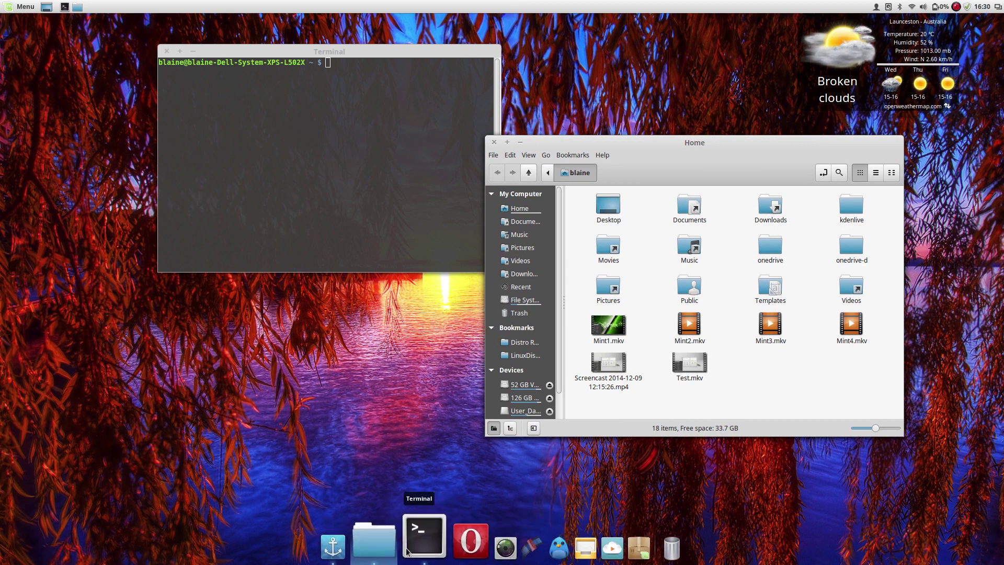
# - Place the terminal at the left with the Home folder window beside it
pyautogui.click(20, 5)
pyautogui.click(20, 4)
pyautogui.moveTo(255, 50); pyautogui.dragTo(114, 78)
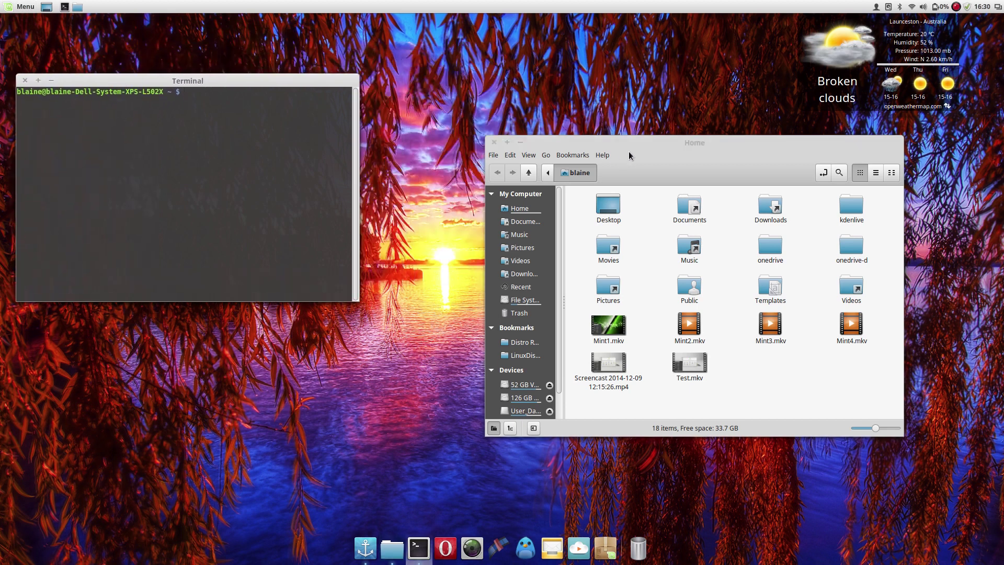
pyautogui.moveTo(627, 148); pyautogui.dragTo(508, 89)
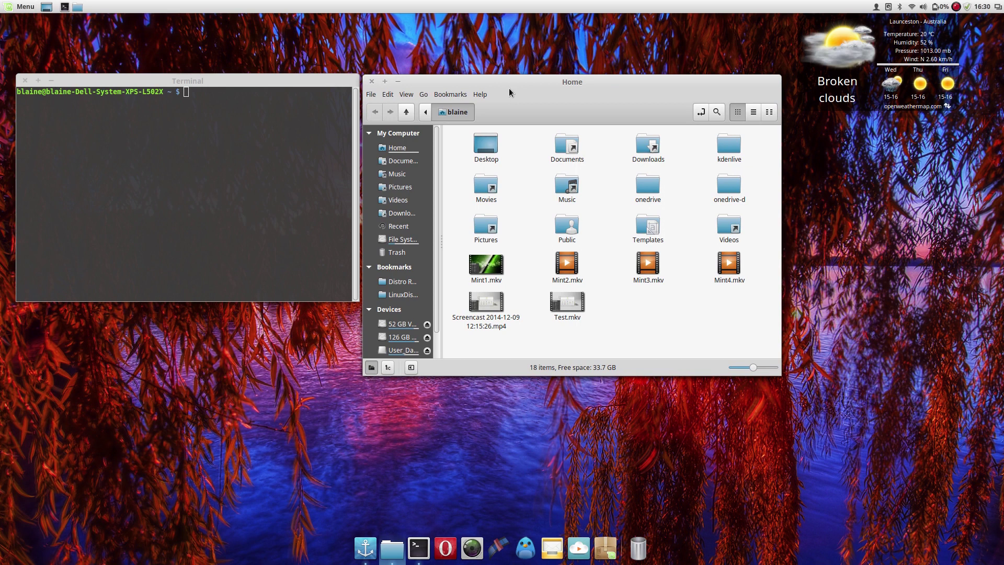
# - Close the Home folder window and reposition the Terminal near the screen centre
pyautogui.click(372, 81)
pyautogui.moveTo(314, 82); pyautogui.dragTo(587, 72)
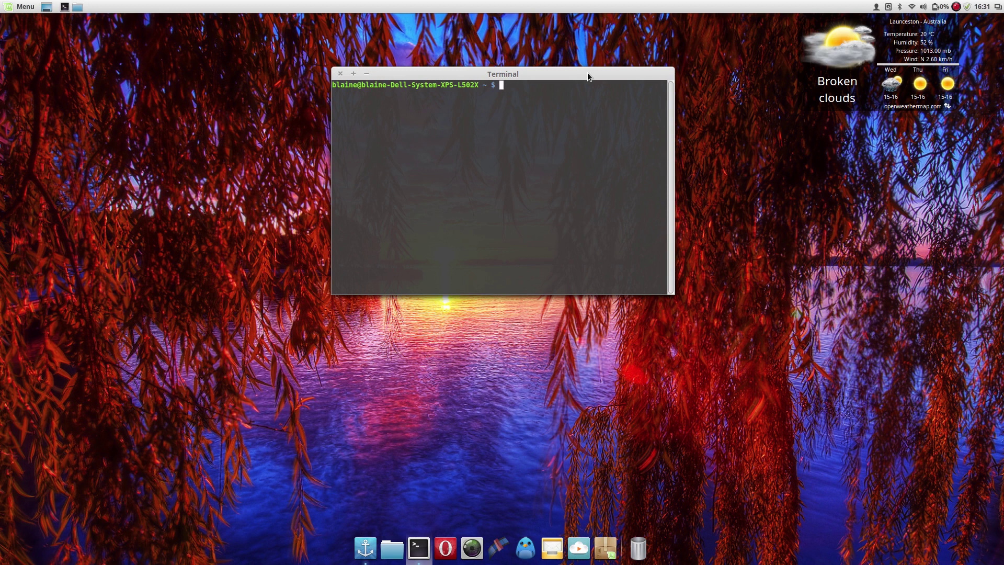
pyautogui.moveTo(587, 74); pyautogui.dragTo(561, 172)
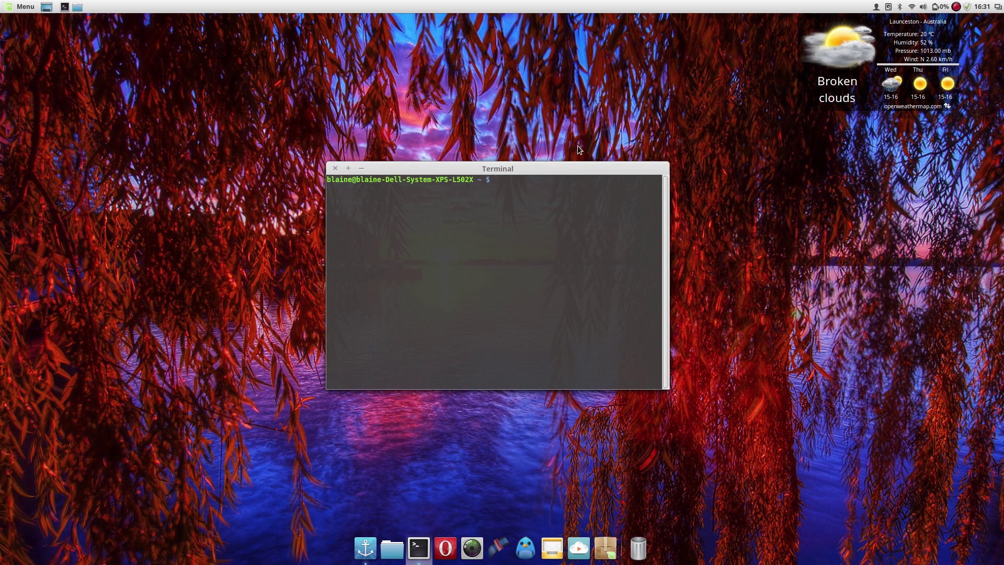
pyautogui.moveTo(570, 166); pyautogui.dragTo(532, 141)
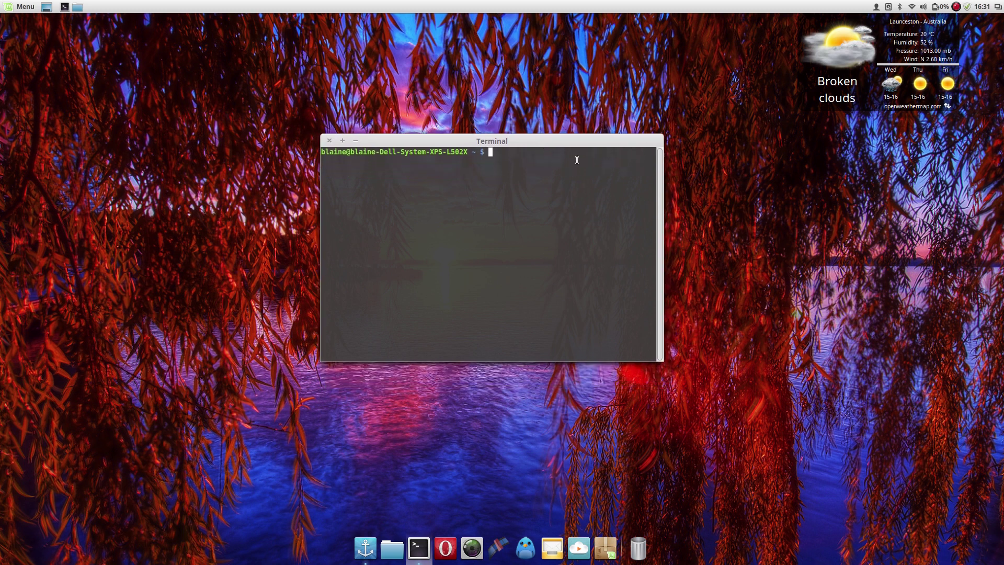
pyautogui.moveTo(550, 145); pyautogui.dragTo(553, 167)
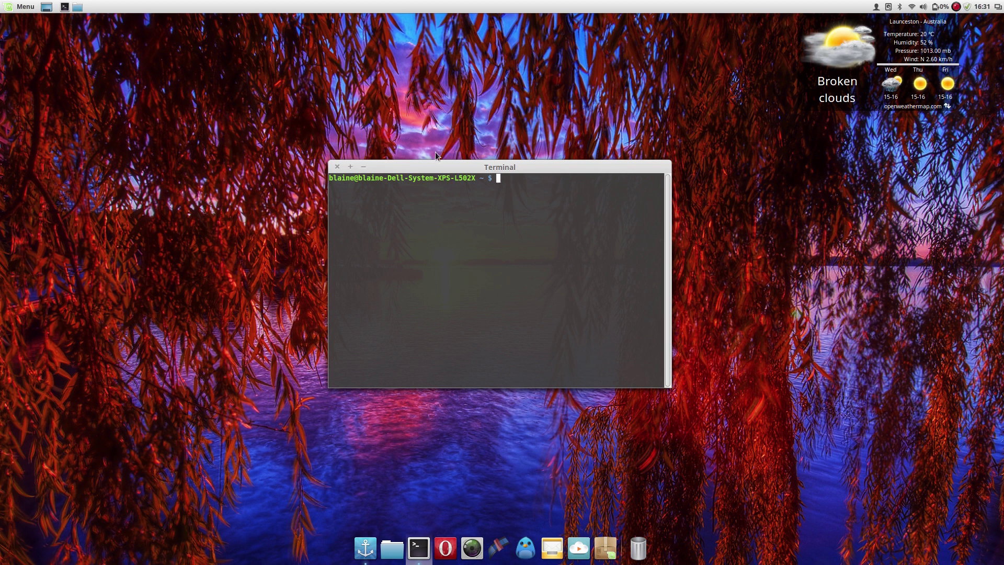
pyautogui.moveTo(425, 168); pyautogui.dragTo(419, 176)
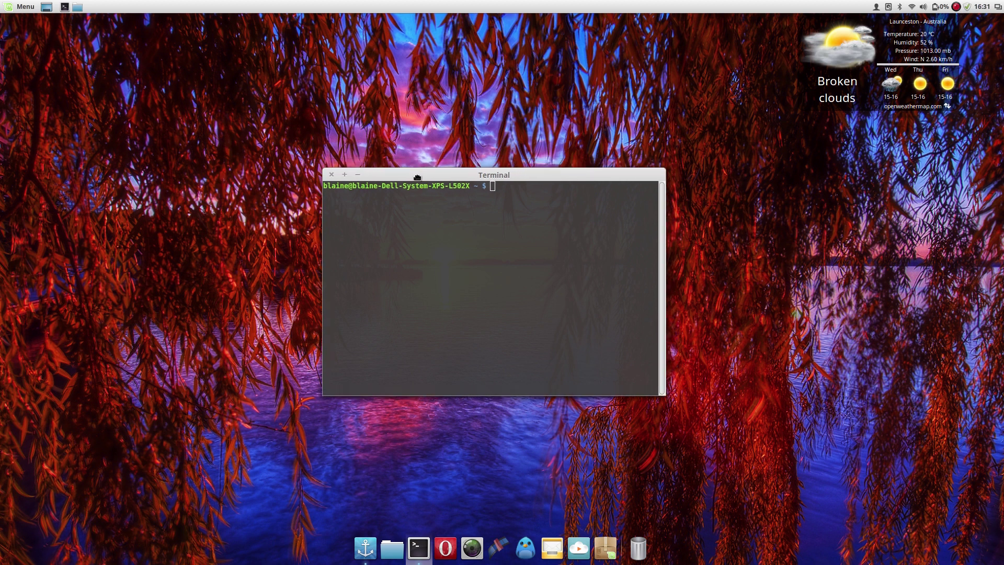
pyautogui.click(331, 174)
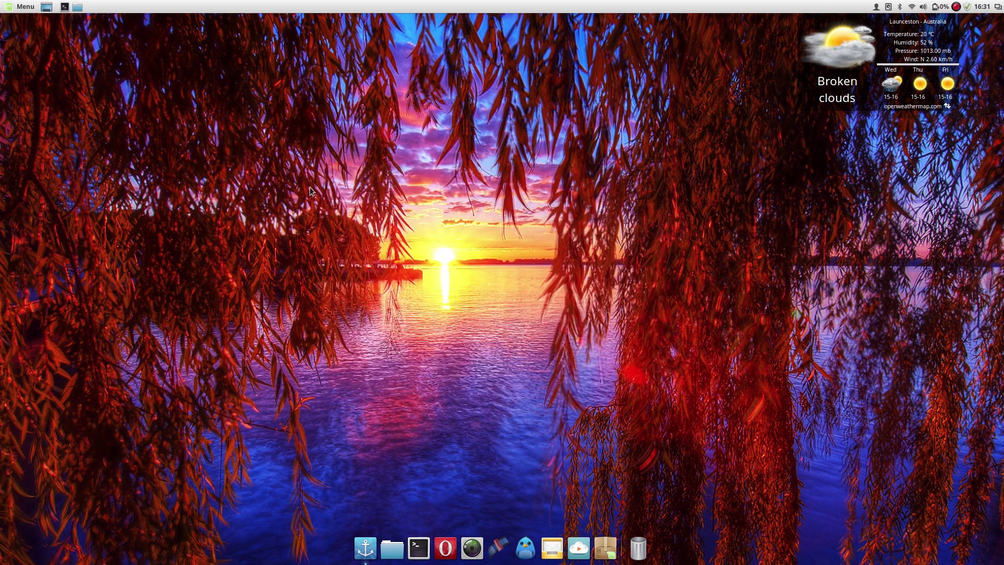